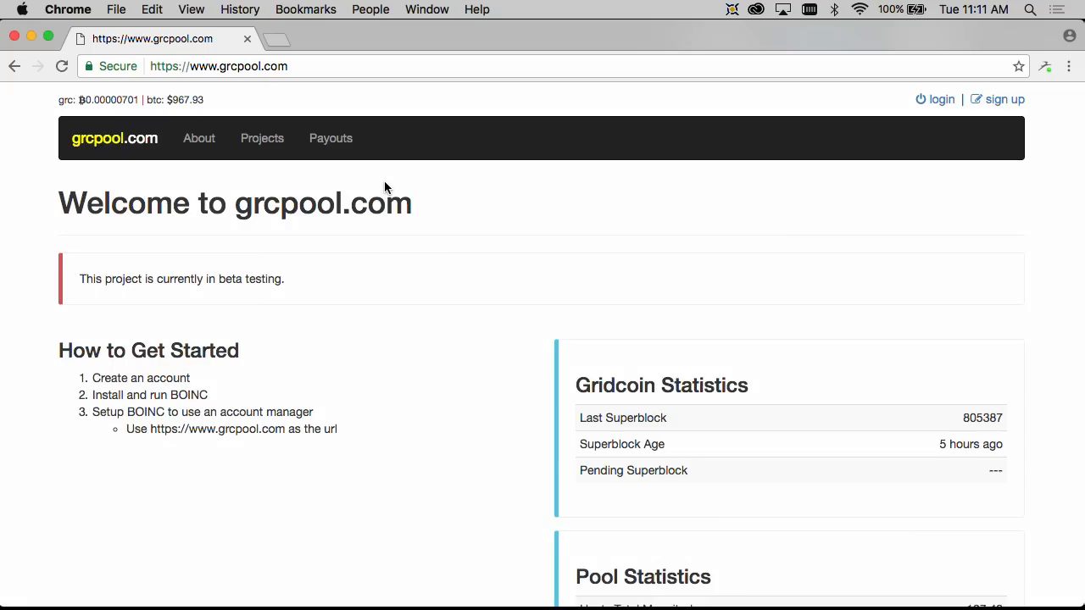
{"action": "left_click", "coordinate": [322, 68]}
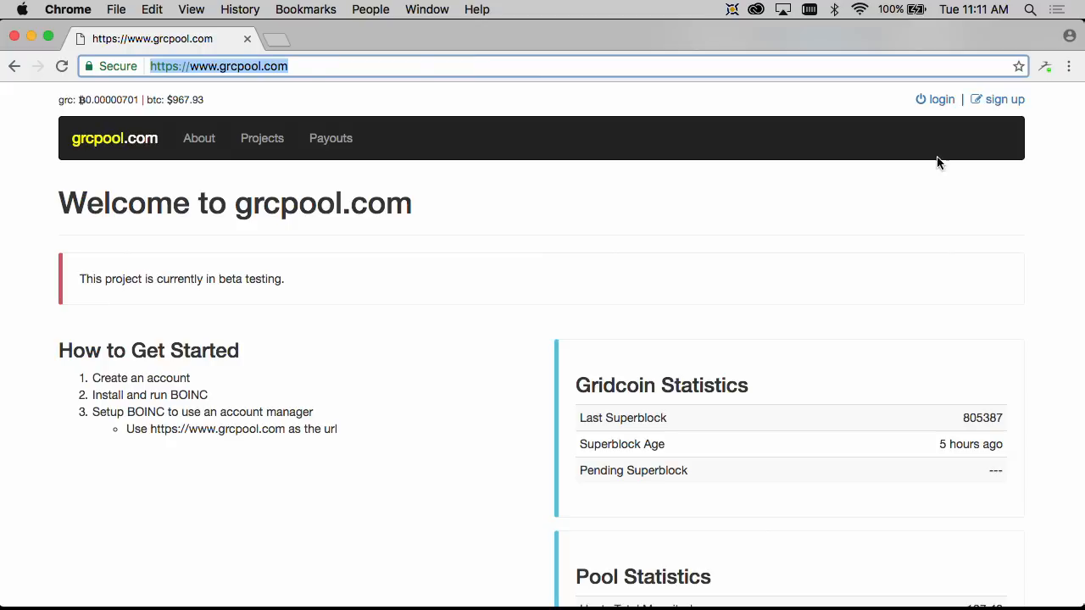
Fill in the sign-up form, register the new pool account and log in to My Account.
{"action": "left_click", "coordinate": [999, 102]}
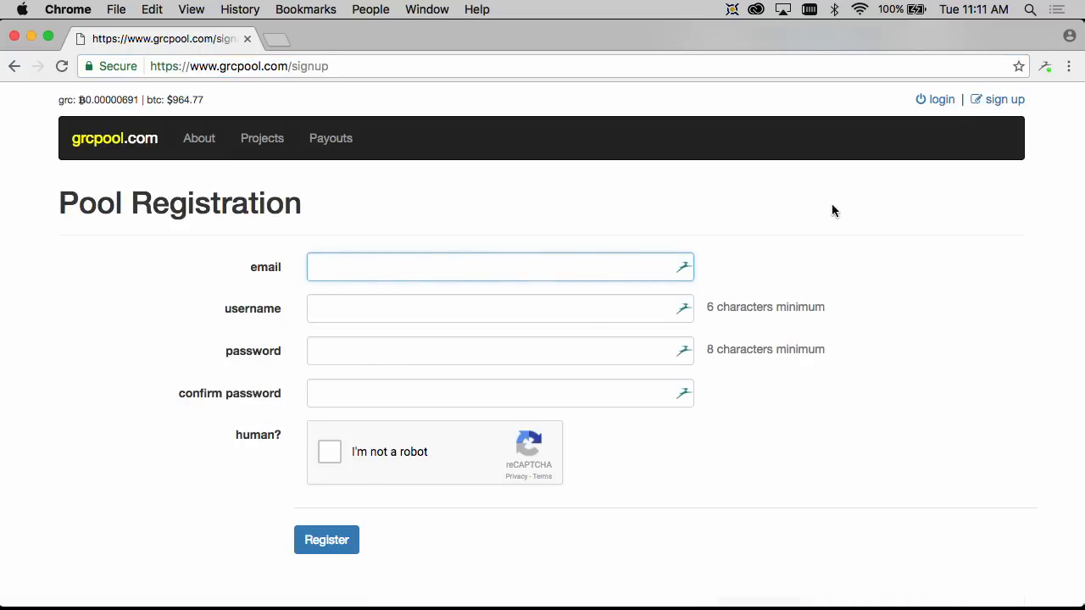
{"action": "key", "text": "Tab"}
{"action": "type", "text": "bryhardt-mactest"}
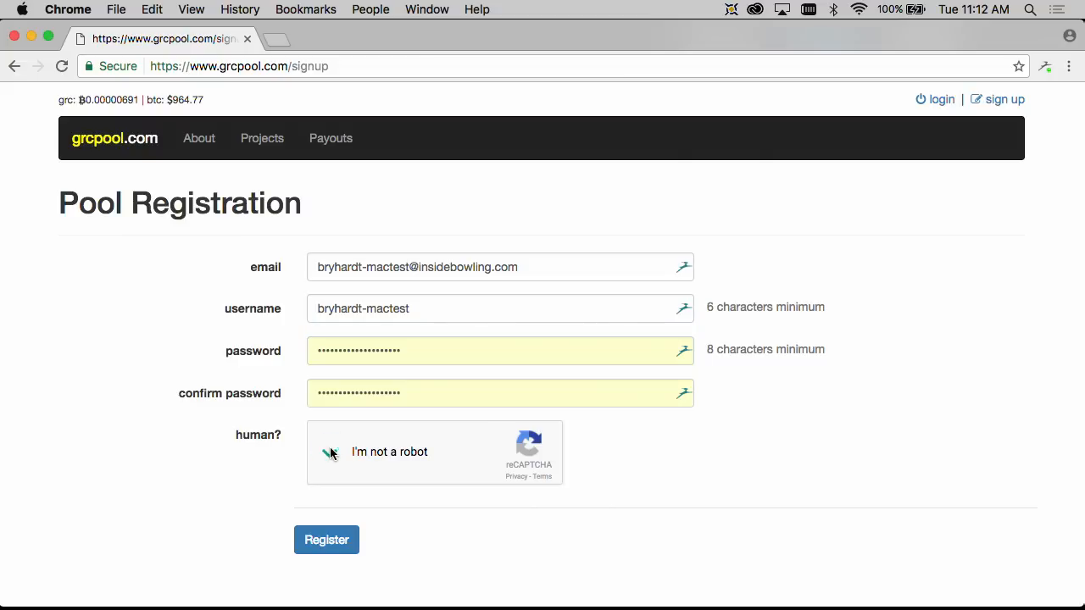
{"action": "left_click", "coordinate": [325, 540]}
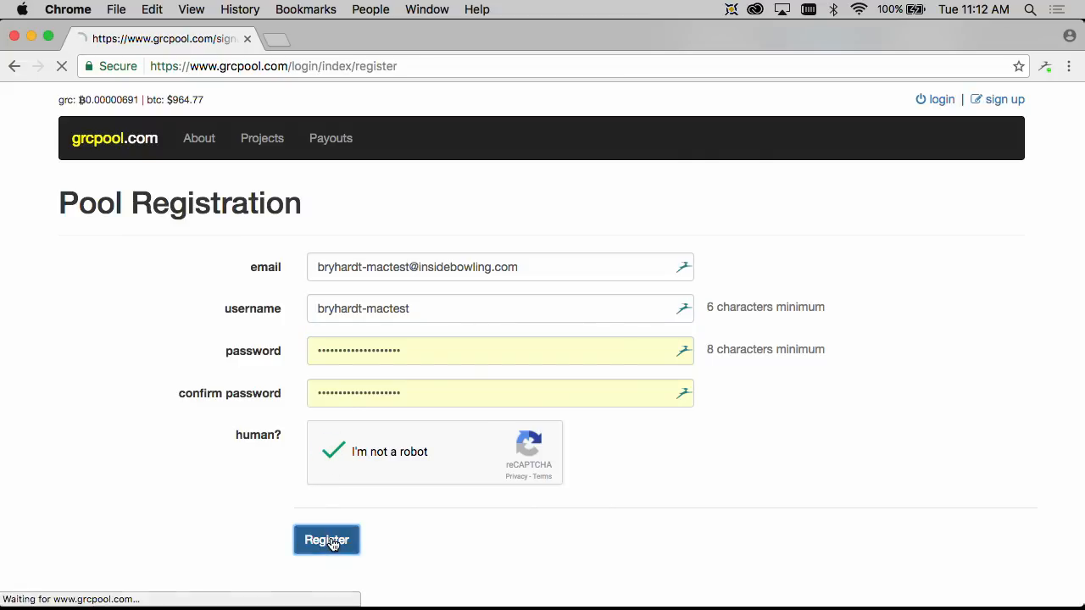
{"action": "left_click", "coordinate": [320, 414]}
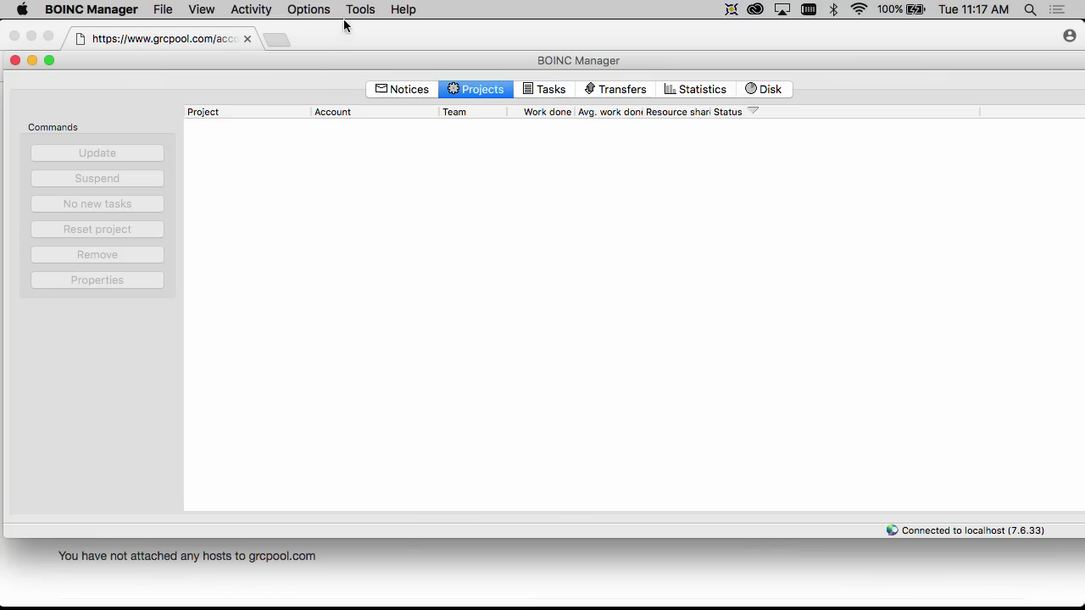
{"action": "left_click", "coordinate": [359, 11]}
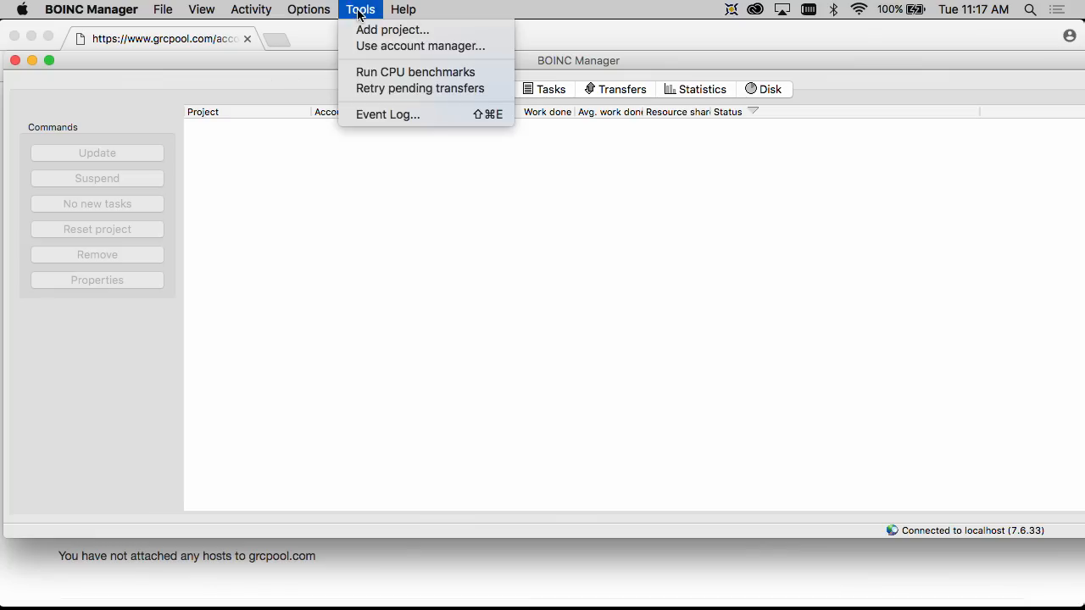
{"action": "left_click", "coordinate": [388, 47]}
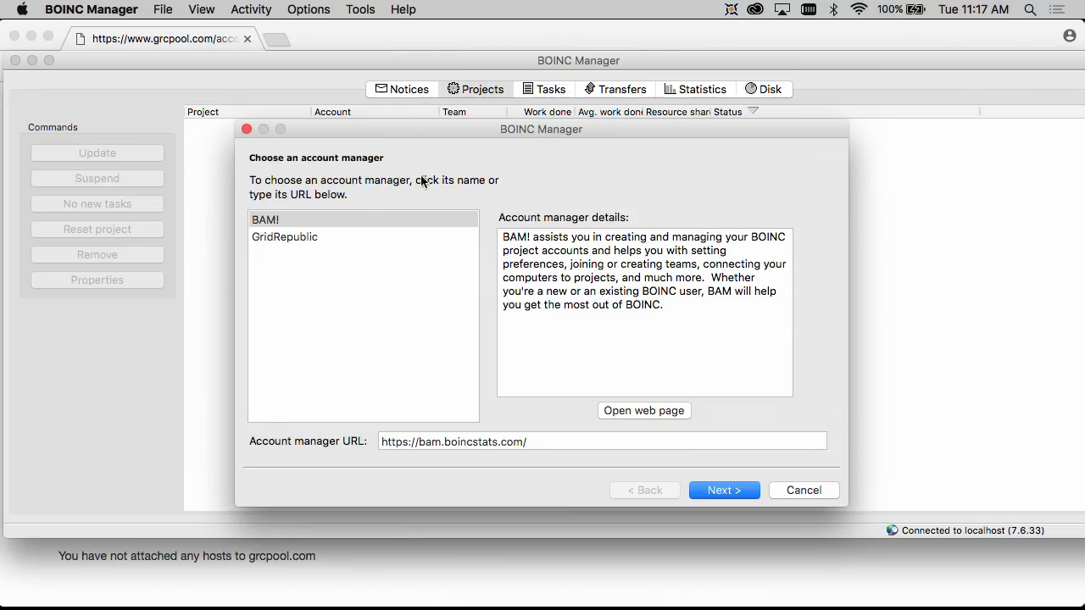
{"action": "left_click_drag", "start_coordinate": [542, 442], "coordinate": [366, 463]}
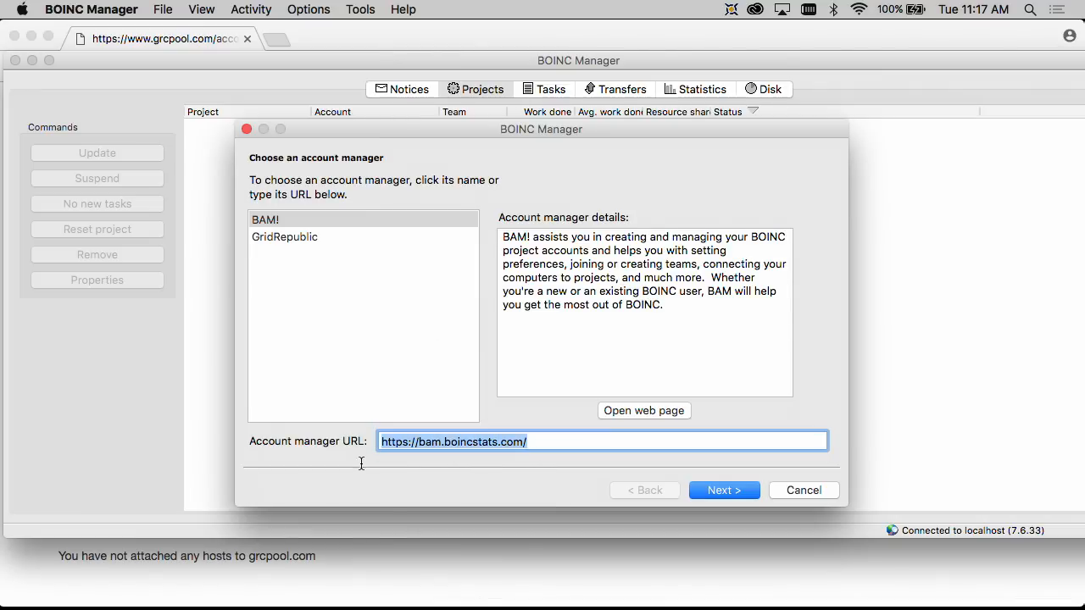
{"action": "type", "text": "https"}
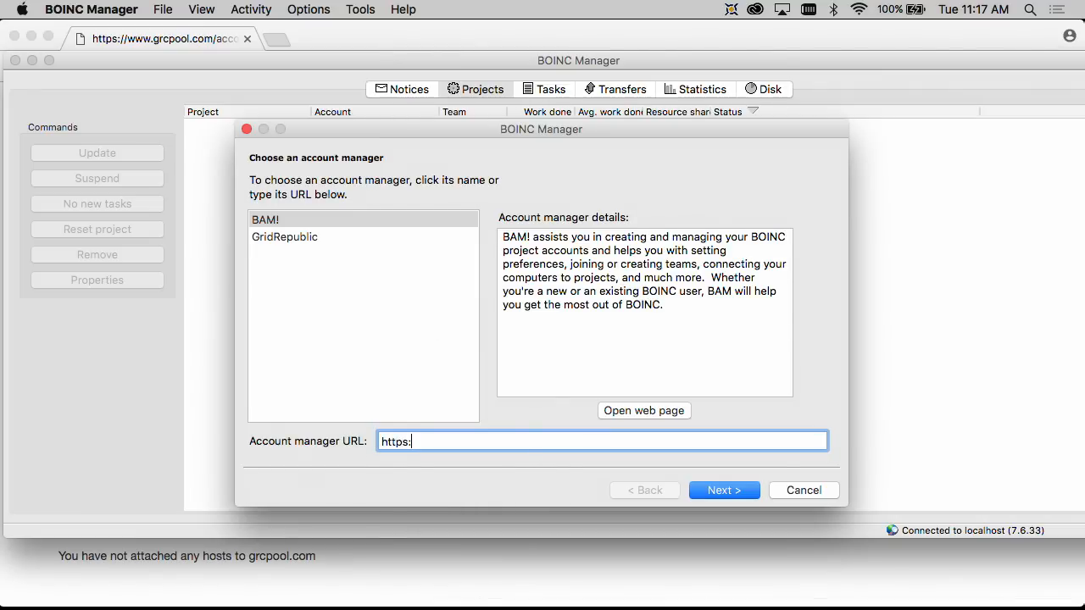
{"action": "type", "text": "://www.grcpo"}
{"action": "type", "text": "ol.com"}
{"action": "left_click", "coordinate": [714, 490]}
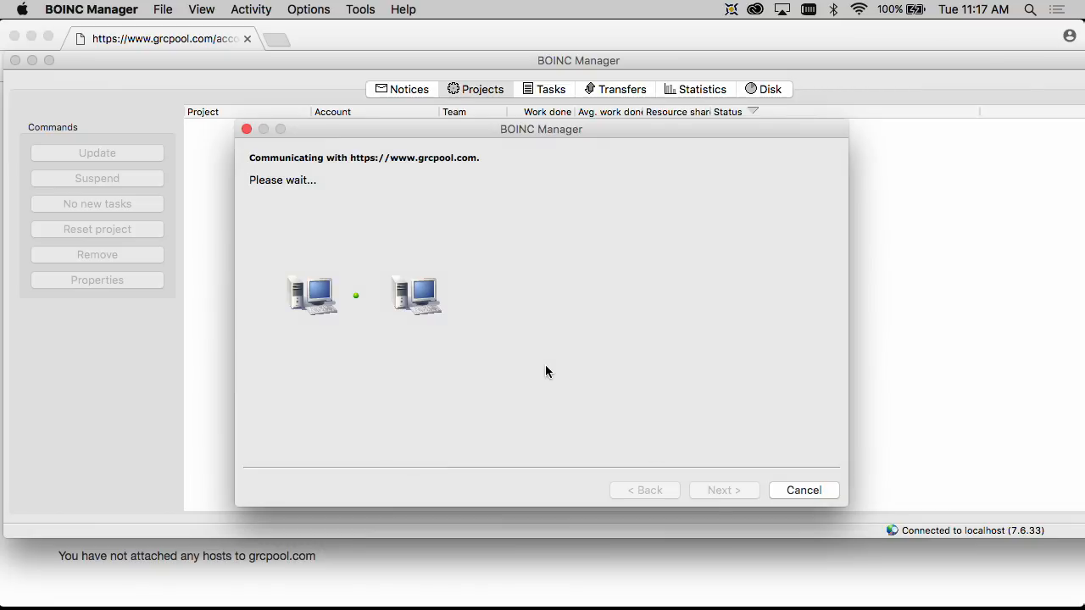
{"action": "type", "text": "bry"}
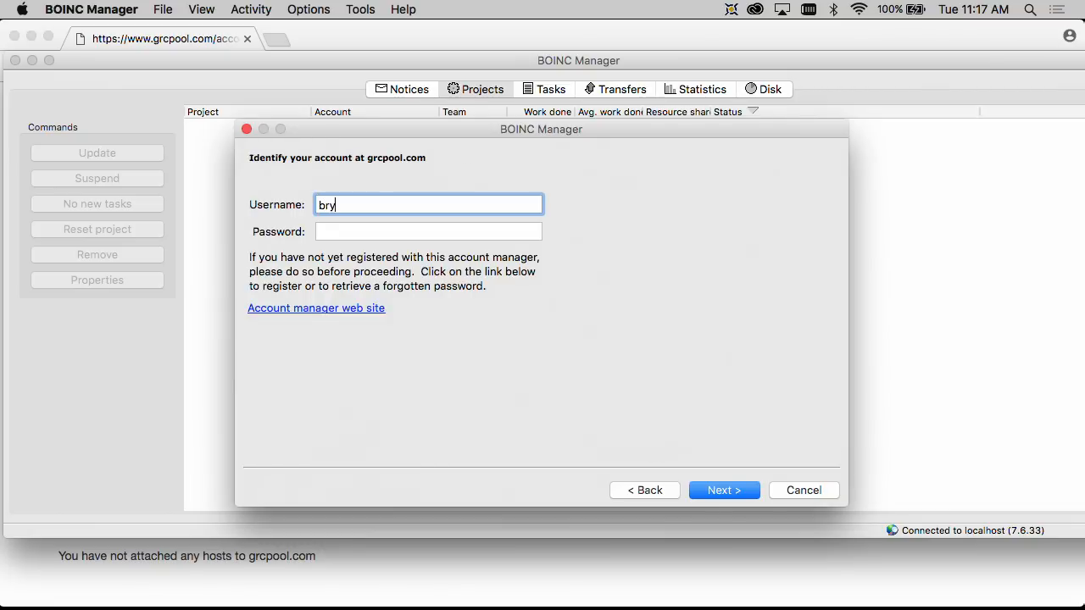
{"action": "type", "text": "hardt-mactest"}
Enter the pool username and password and finish joining the grcpool.com account manager.
{"action": "key", "text": "Tab"}
{"action": "type", "text": "•••••••••••••••••••"}
{"action": "left_click", "coordinate": [725, 490]}
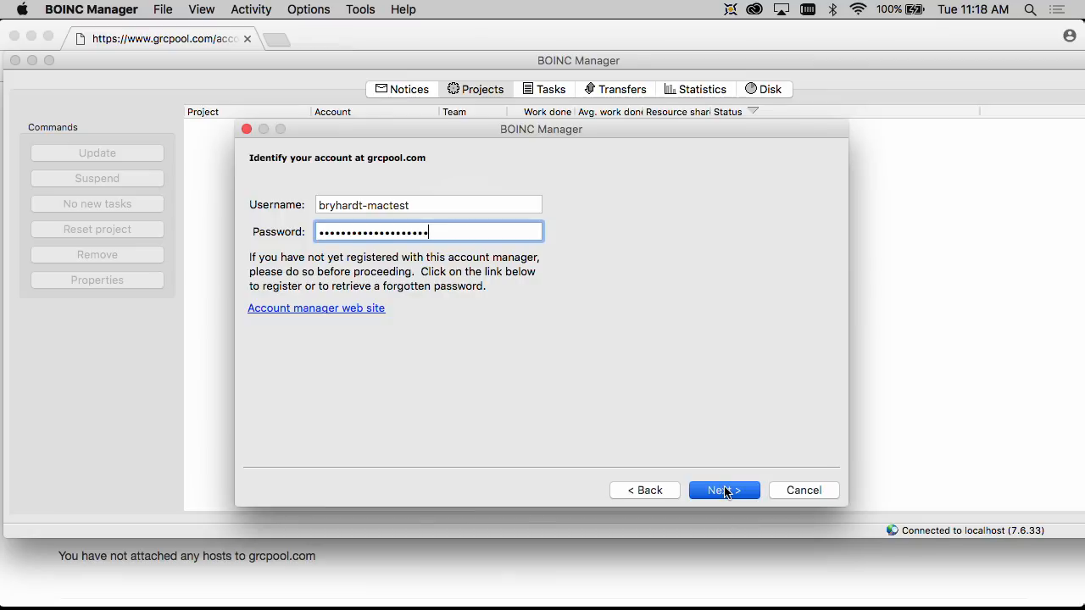
{"action": "left_click", "coordinate": [724, 491]}
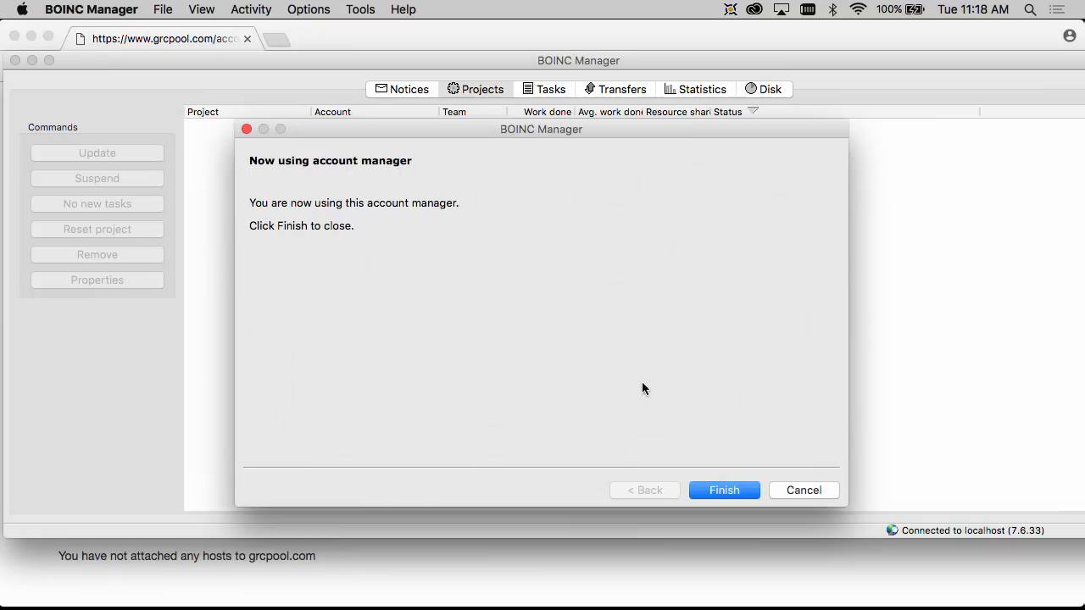
{"action": "left_click", "coordinate": [722, 491]}
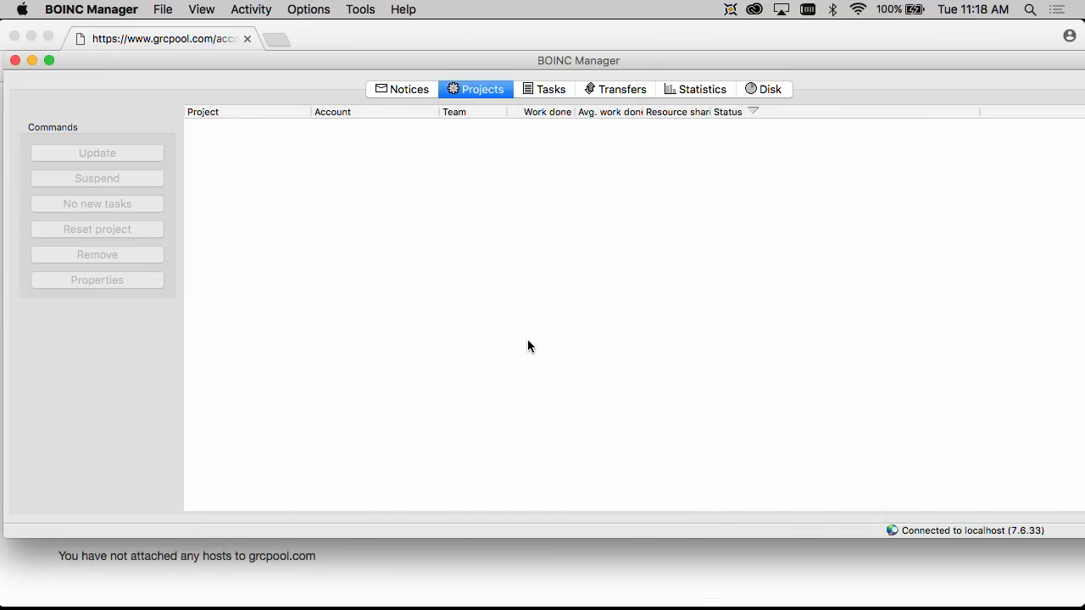
Refresh the pool account page and view the details of the newly attached host.
{"action": "key", "text": "super+Tab"}
{"action": "key", "text": "super+Tab"}
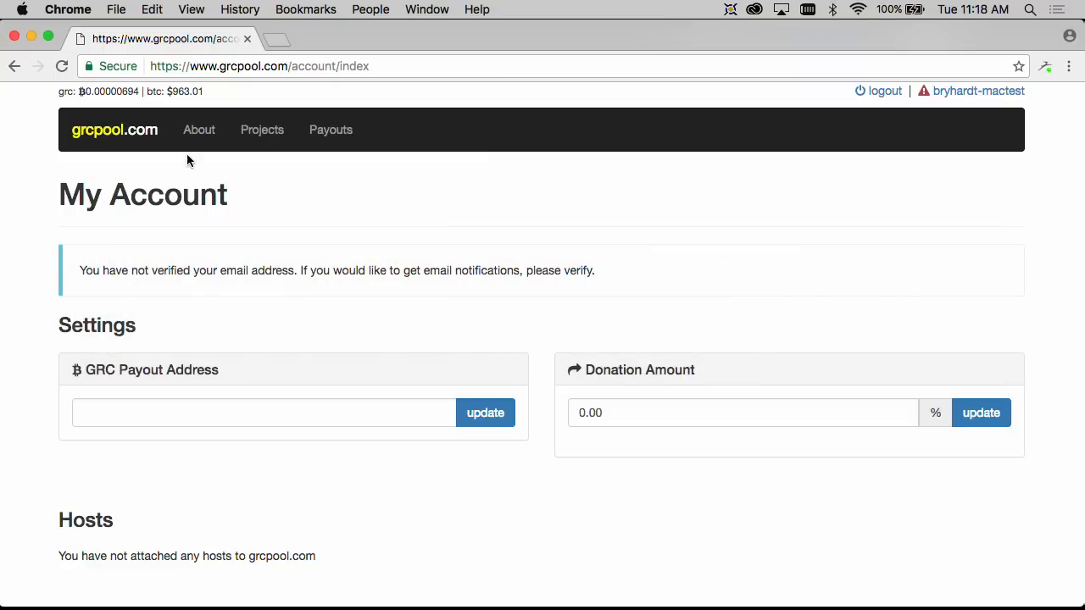
{"action": "left_click", "coordinate": [61, 66]}
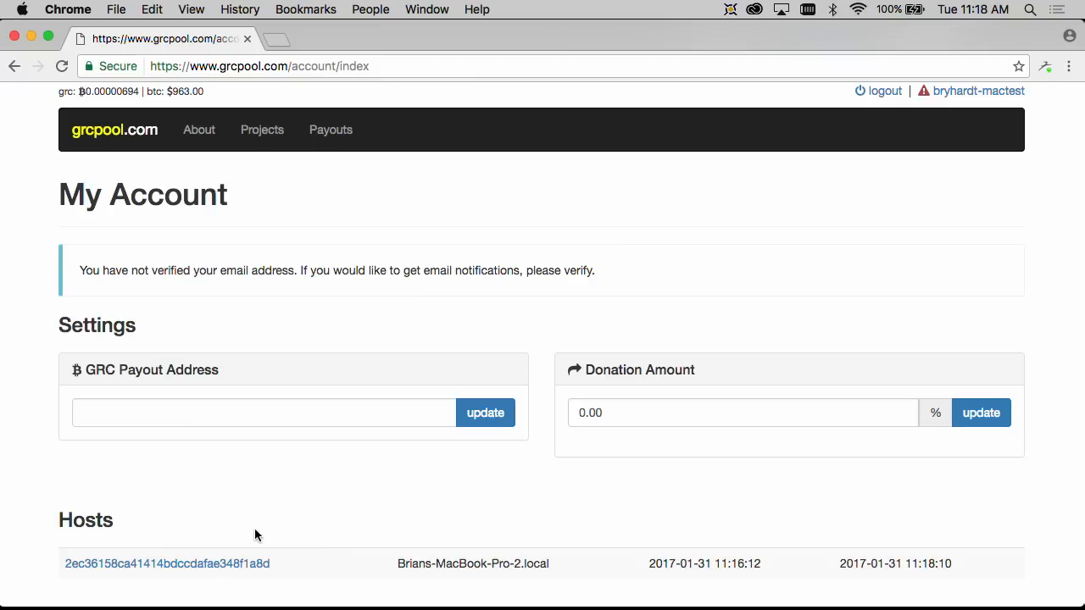
{"action": "left_click", "coordinate": [231, 565]}
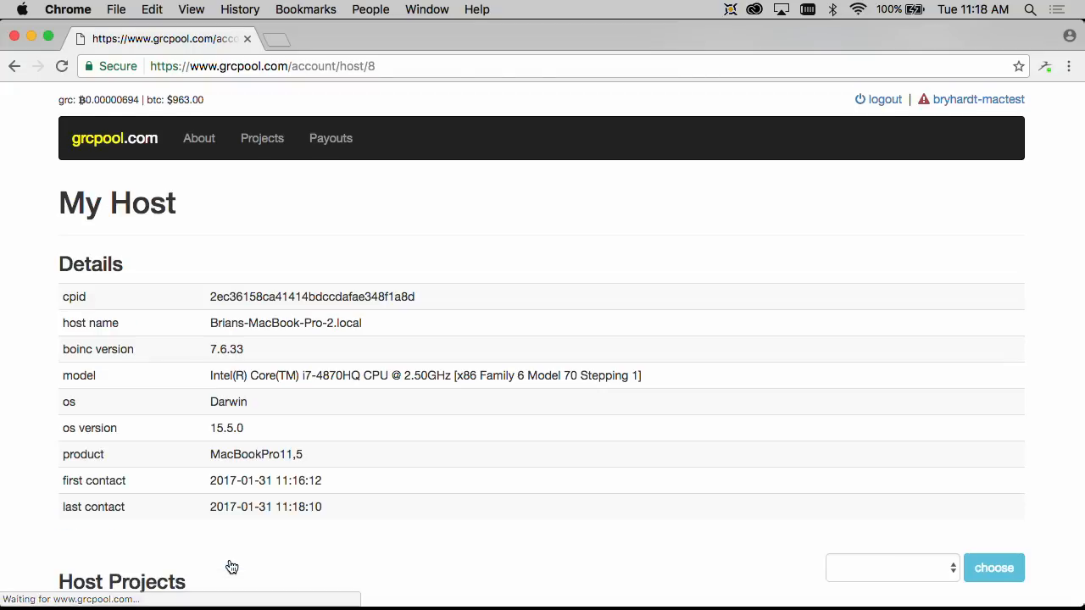
{"action": "scroll", "coordinate": [379, 371], "scroll_direction": "down", "scroll_amount": 2}
{"action": "scroll", "coordinate": [378, 370], "scroll_direction": "down", "scroll_amount": 1}
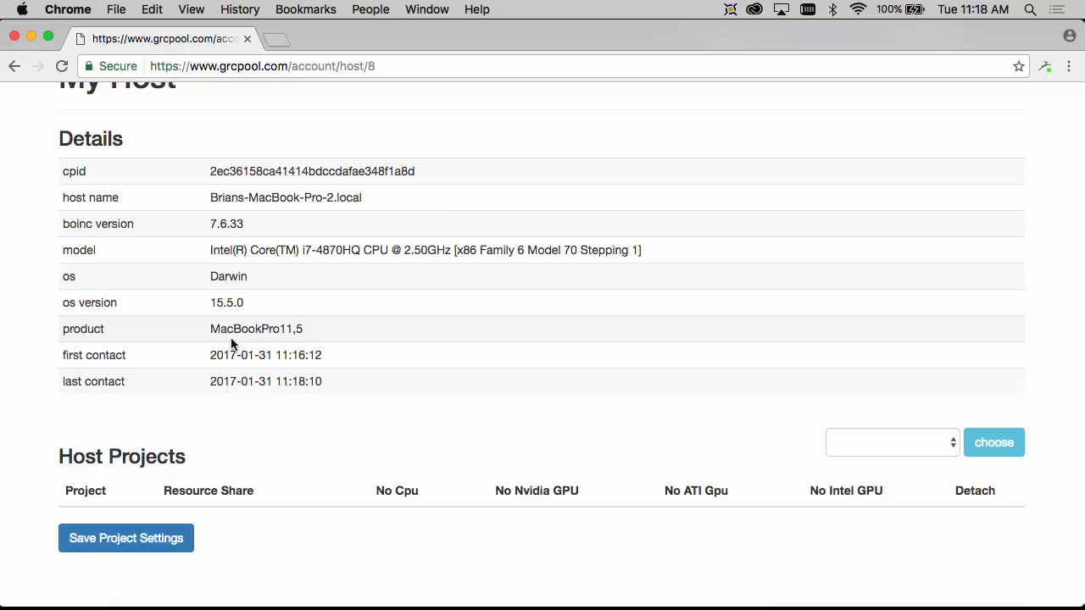
Add Enigma@Home to the host's projects and save the host project settings.
{"action": "left_click", "coordinate": [892, 453]}
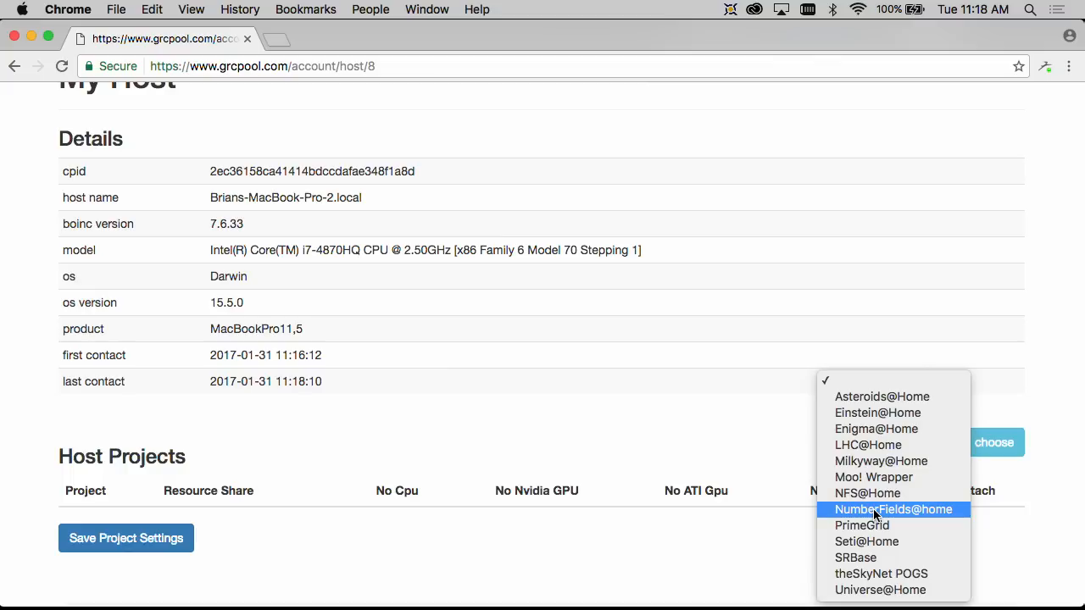
{"action": "left_click", "coordinate": [867, 429]}
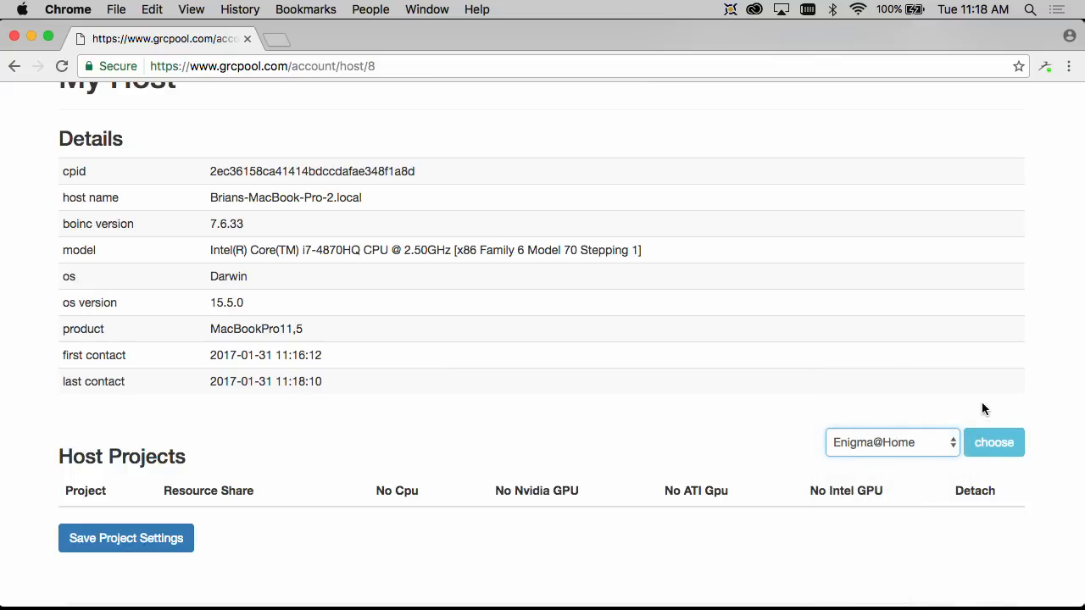
{"action": "left_click", "coordinate": [996, 442]}
{"action": "scroll", "coordinate": [701, 437], "scroll_direction": "down", "scroll_amount": 1}
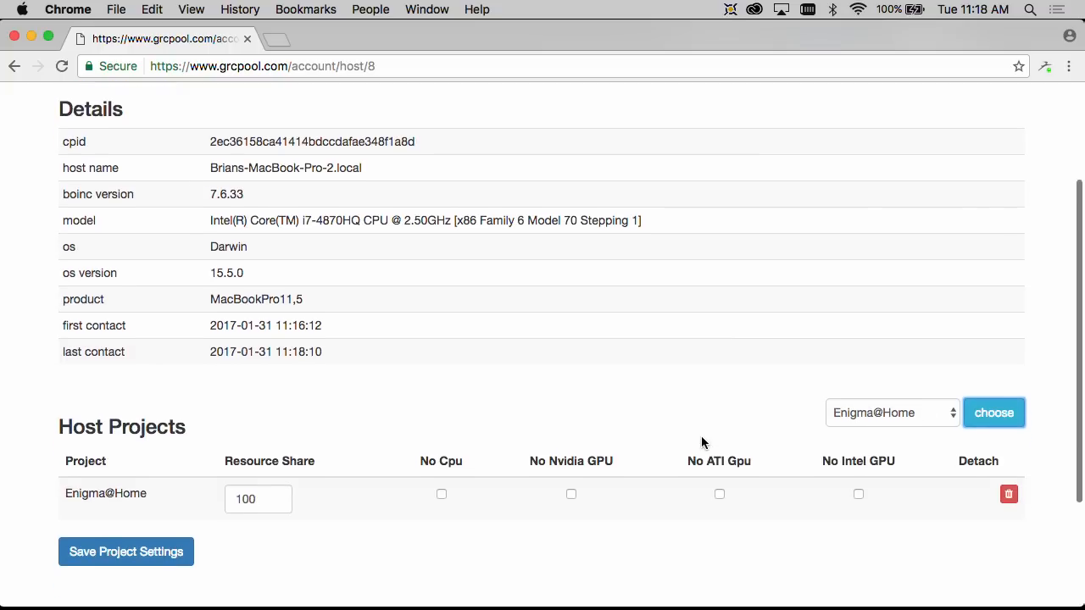
{"action": "left_click", "coordinate": [1008, 496]}
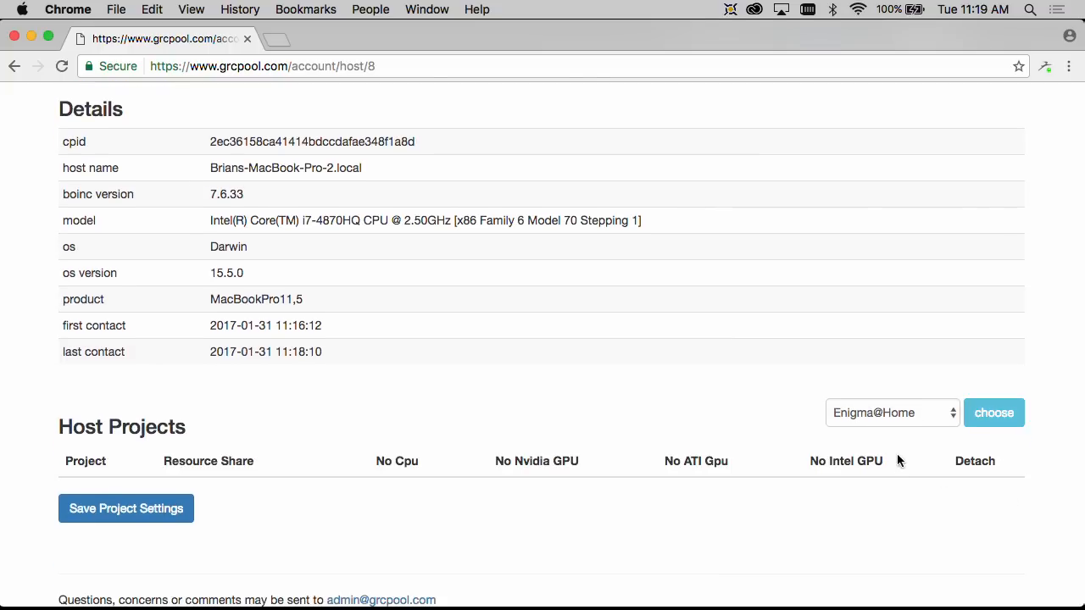
{"action": "left_click", "coordinate": [993, 423]}
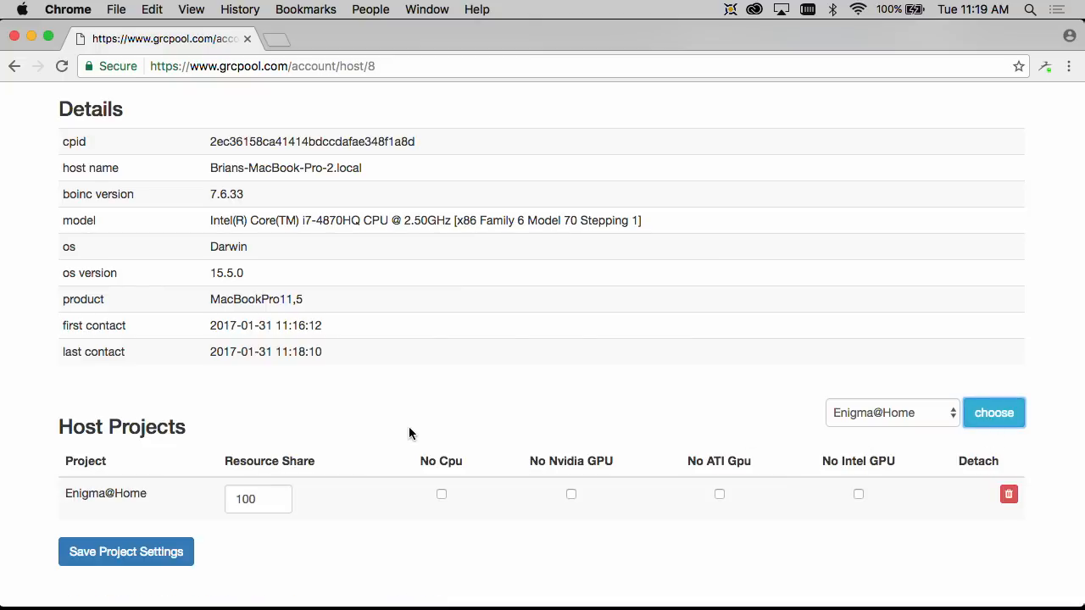
{"action": "left_click", "coordinate": [143, 561]}
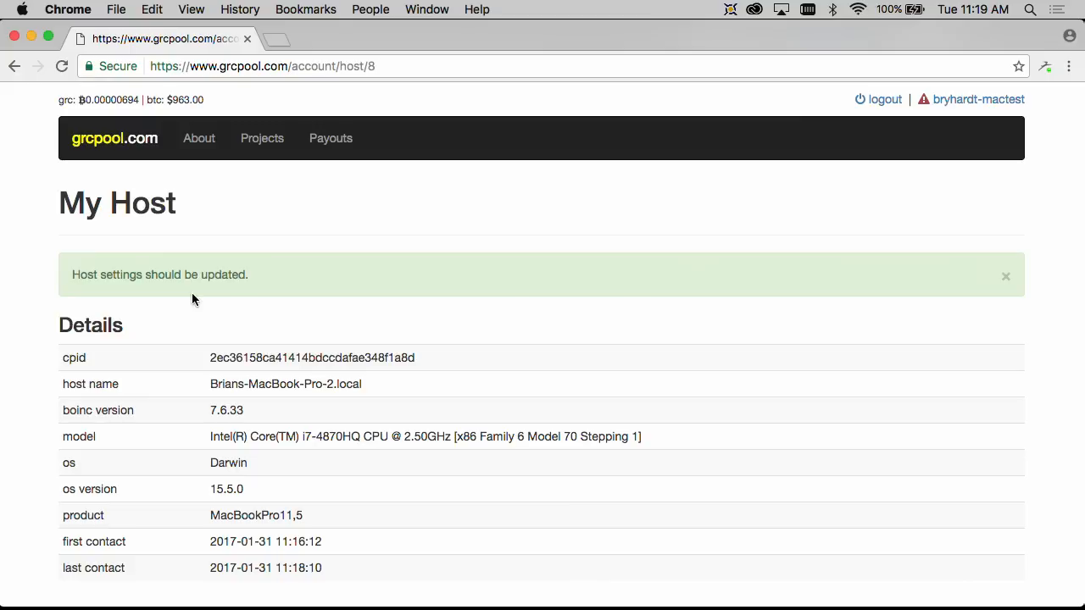
{"action": "key", "text": "super+Tab"}
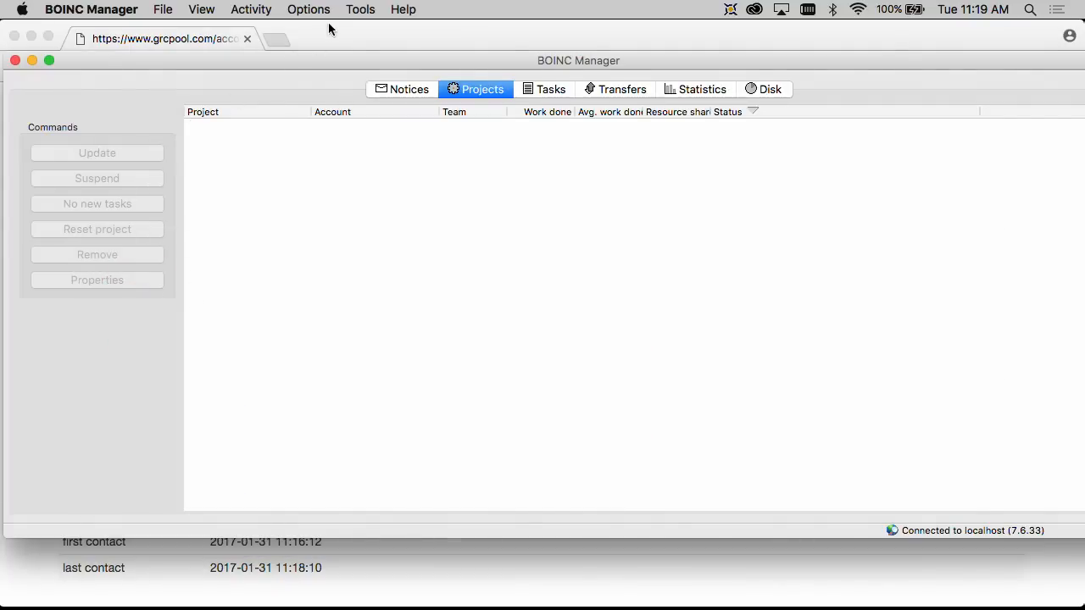
Synchronize with grcpool.com so Enigma@Home appears attached, then select its row.
{"action": "left_click", "coordinate": [359, 12]}
{"action": "left_click", "coordinate": [376, 34]}
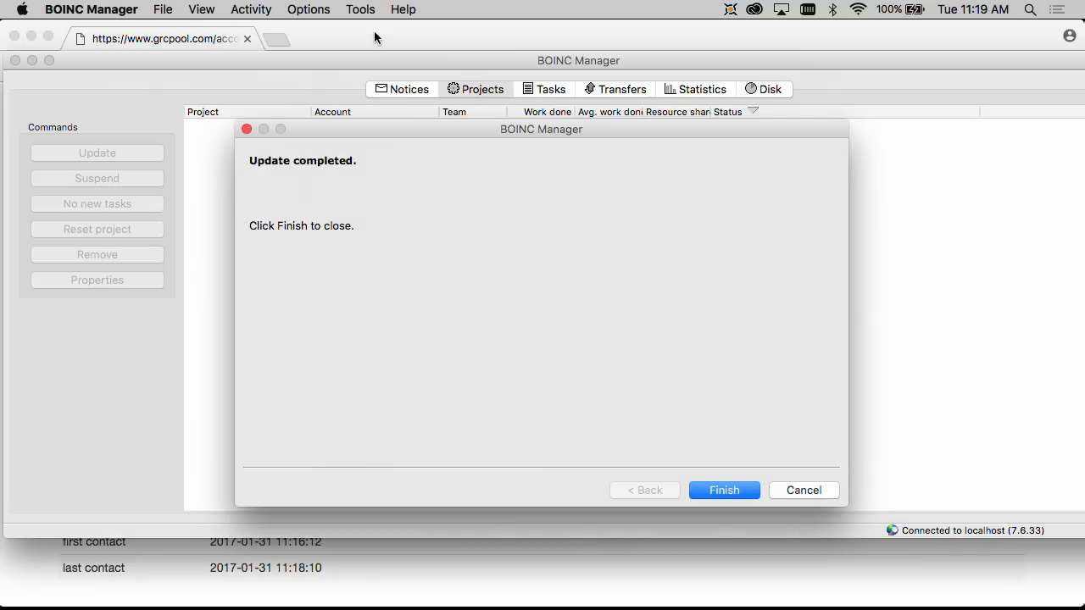
{"action": "left_click", "coordinate": [717, 492]}
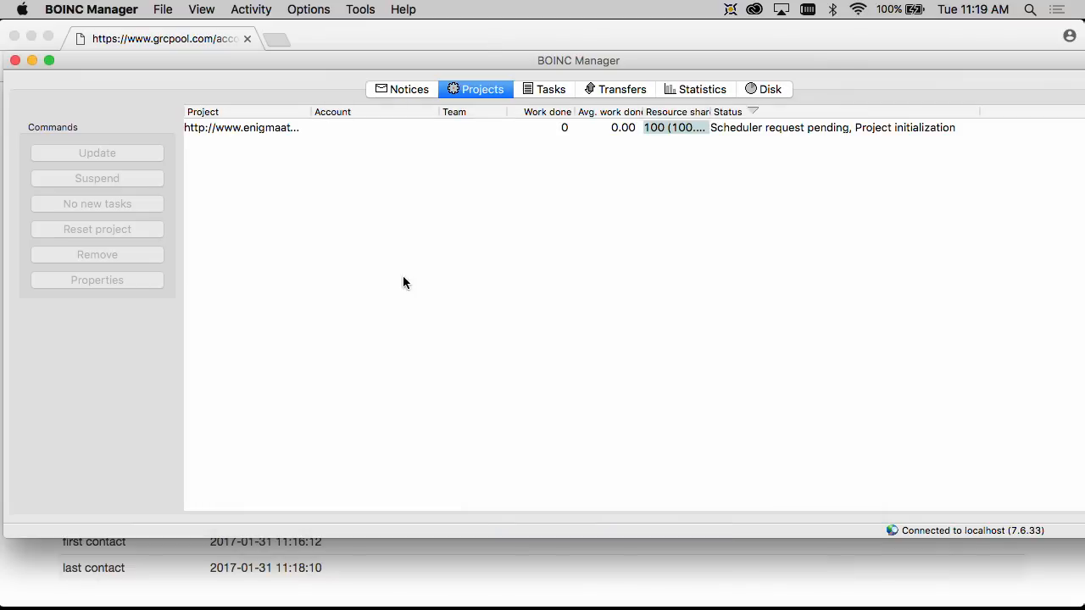
{"action": "left_click", "coordinate": [263, 129]}
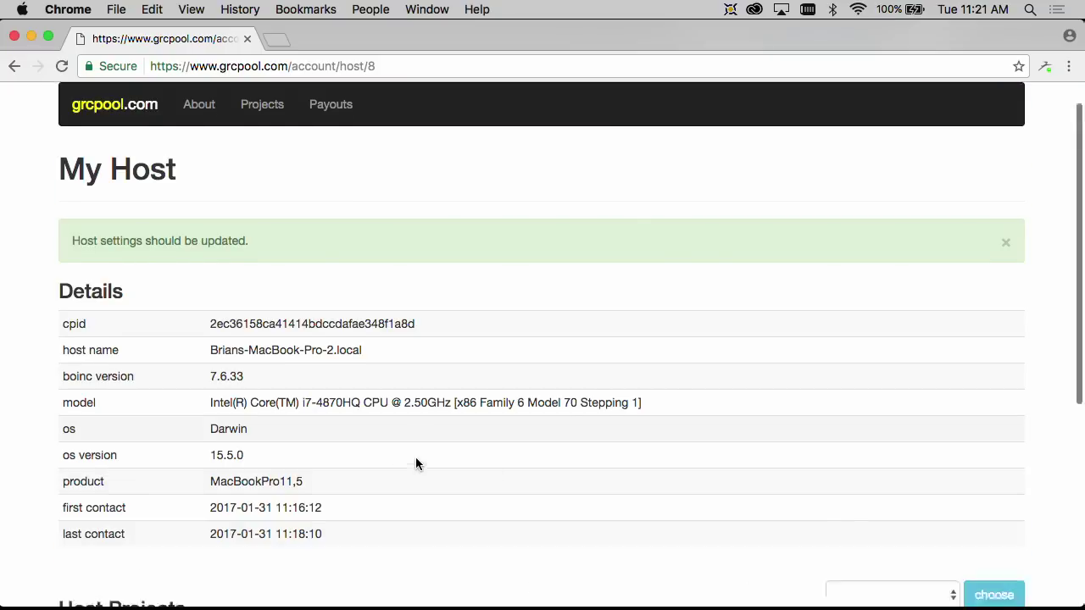
{"action": "scroll", "coordinate": [415, 460], "scroll_direction": "down", "scroll_amount": 10}
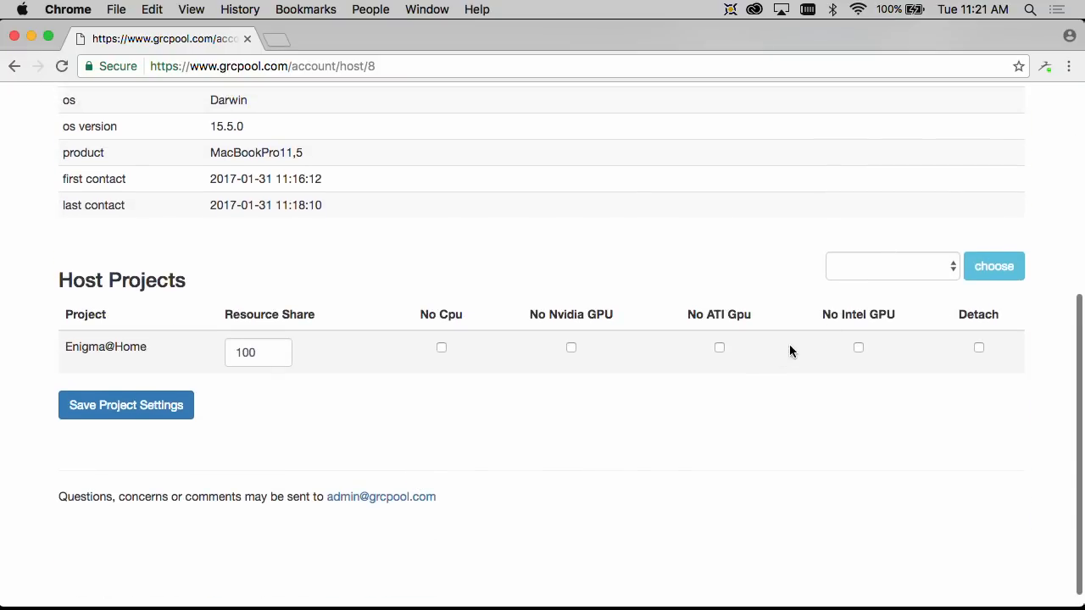
Add PrimeGrid, tick Detach on Enigma@Home and save the host project settings.
{"action": "left_click", "coordinate": [884, 269]}
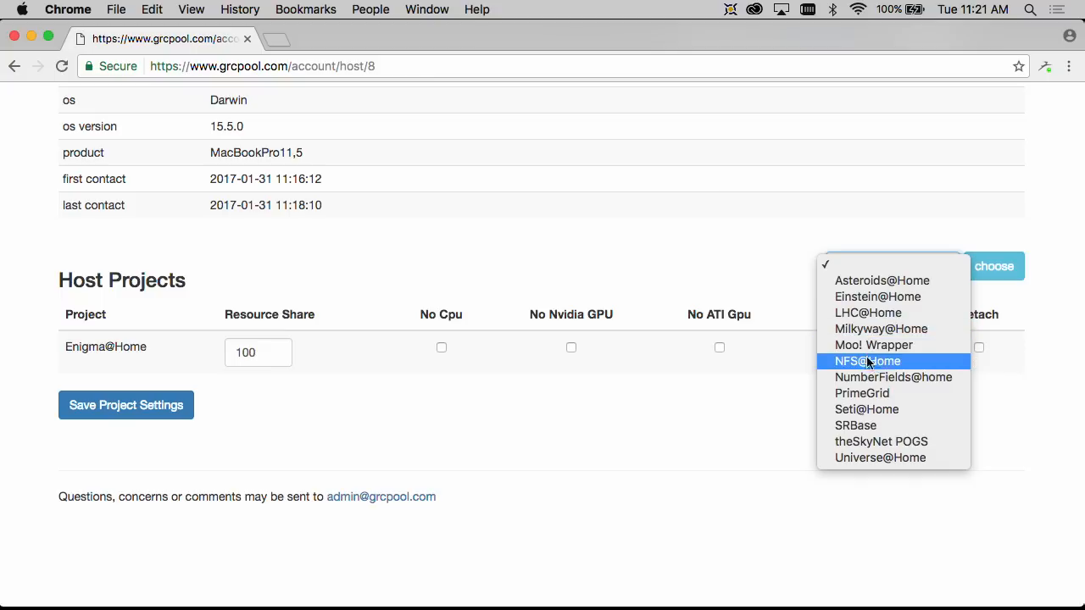
{"action": "left_click", "coordinate": [862, 393]}
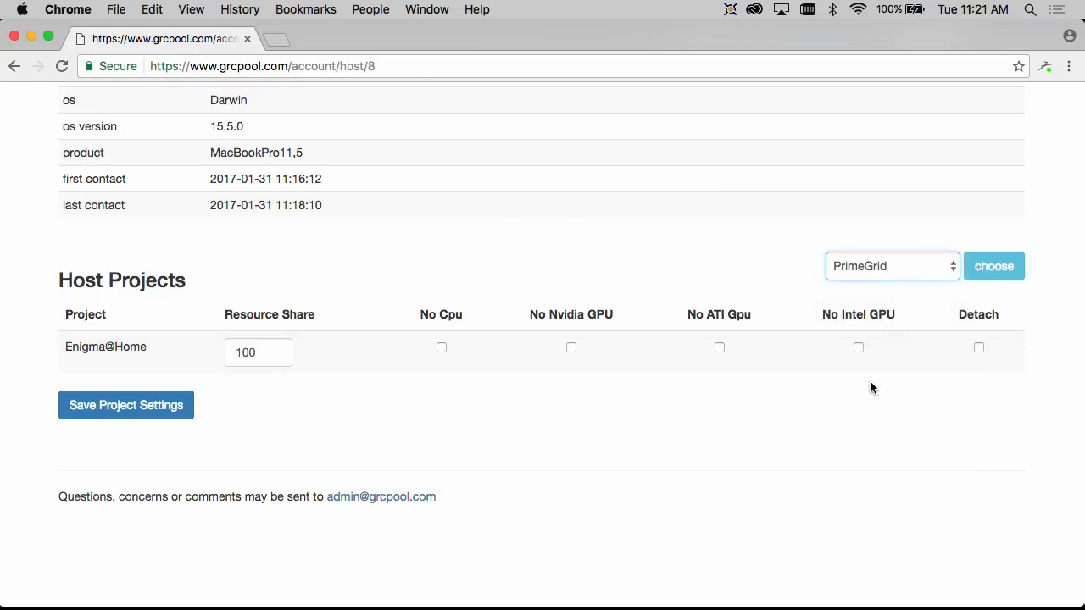
{"action": "left_click", "coordinate": [998, 266]}
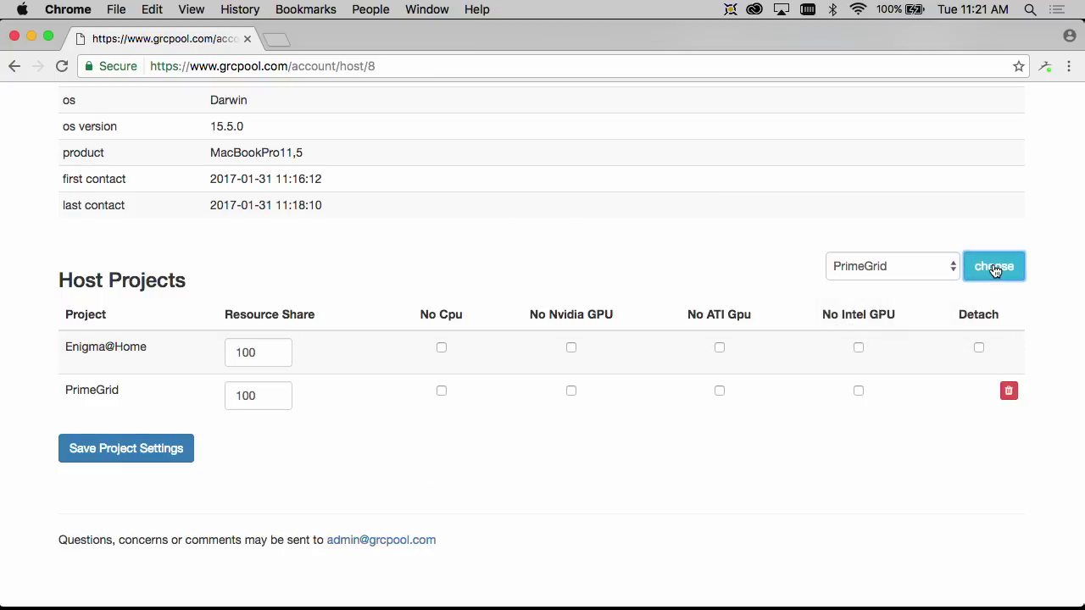
{"action": "left_click", "coordinate": [979, 349]}
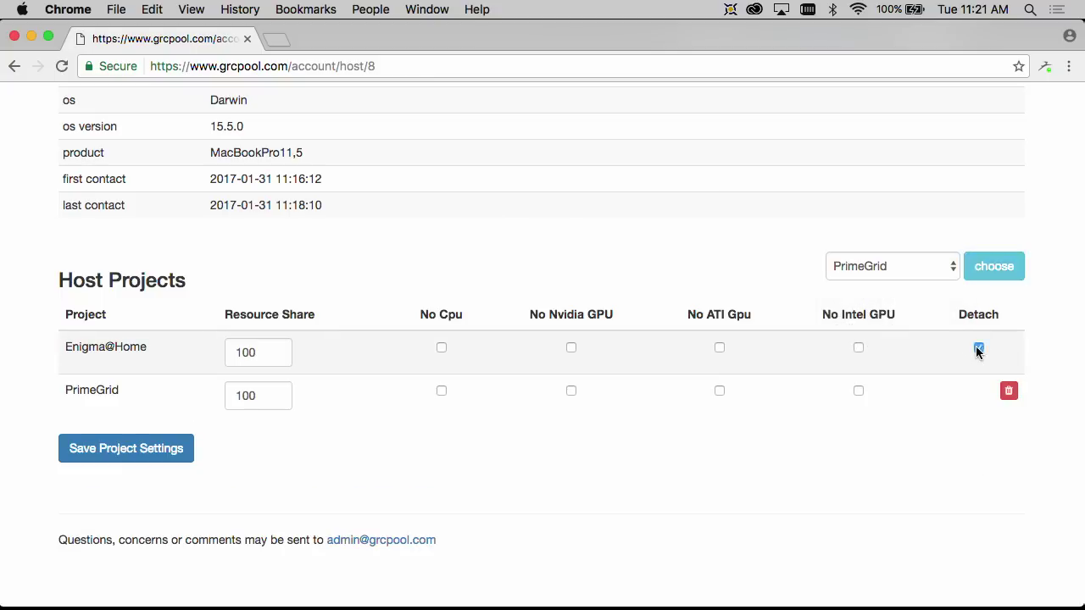
{"action": "left_click", "coordinate": [124, 449]}
{"action": "scroll", "coordinate": [308, 288], "scroll_direction": "down", "scroll_amount": 2}
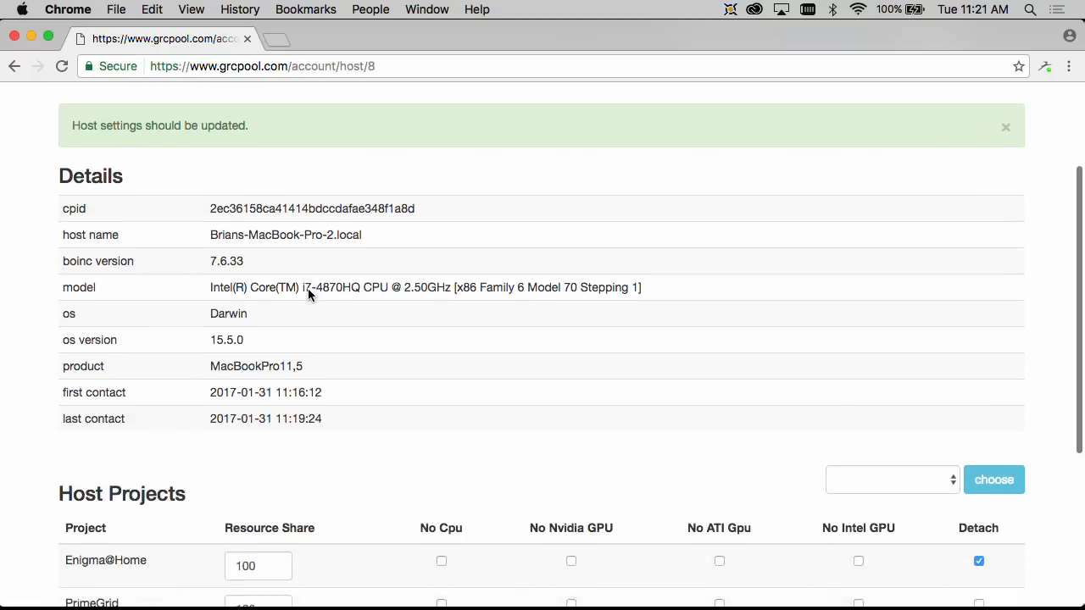
{"action": "scroll", "coordinate": [308, 288], "scroll_direction": "down", "scroll_amount": 2}
{"action": "scroll", "coordinate": [308, 288], "scroll_direction": "down", "scroll_amount": 1}
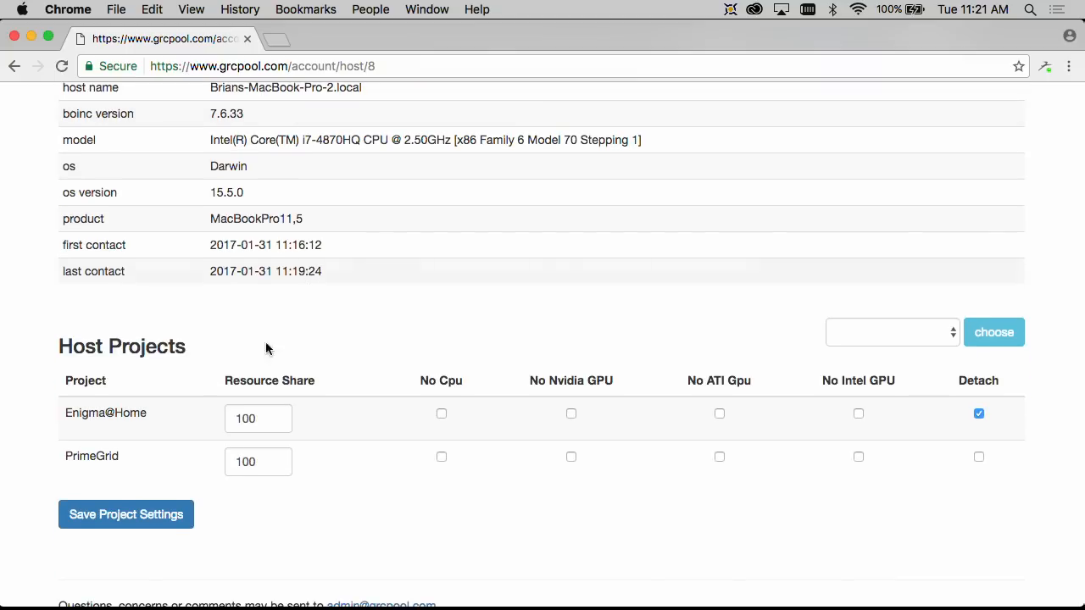
Return to BOINC Manager and synchronize with grcpool.com again to pull the new settings.
{"action": "left_click", "coordinate": [726, 593]}
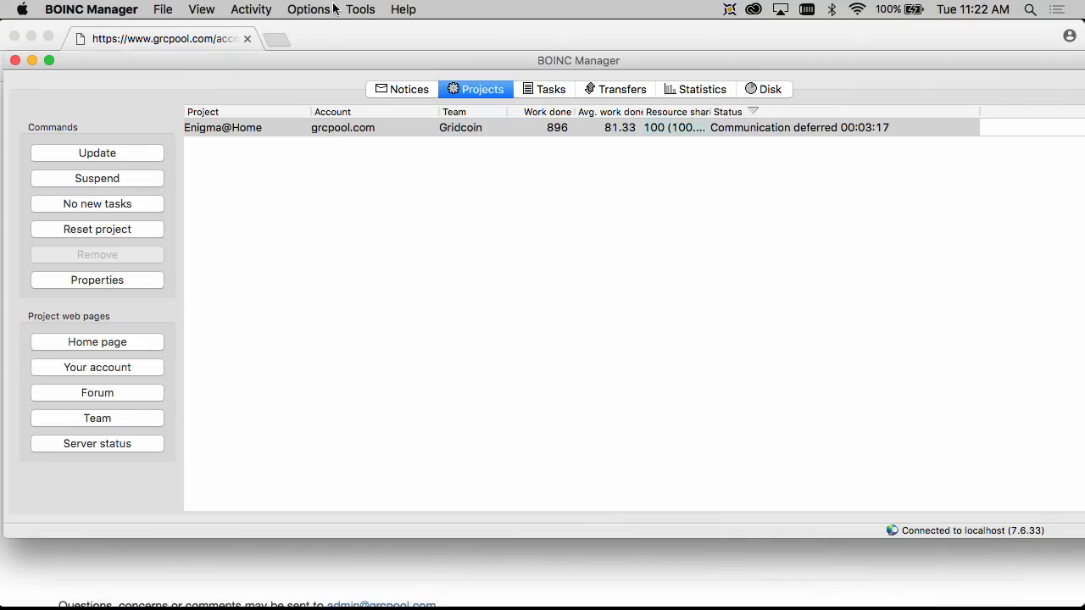
{"action": "left_click", "coordinate": [360, 9]}
{"action": "left_click", "coordinate": [369, 28]}
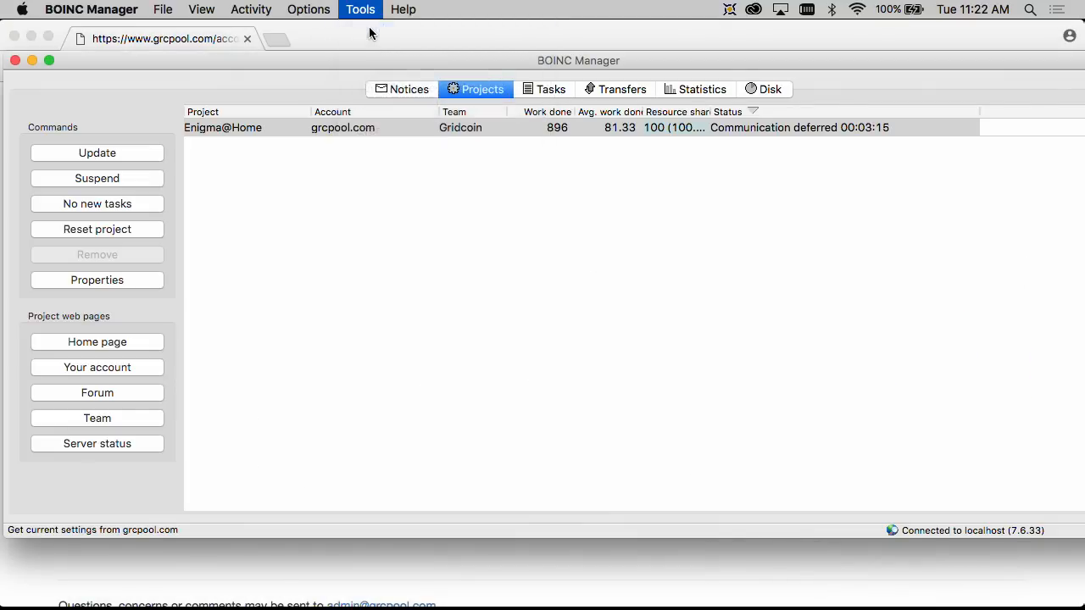